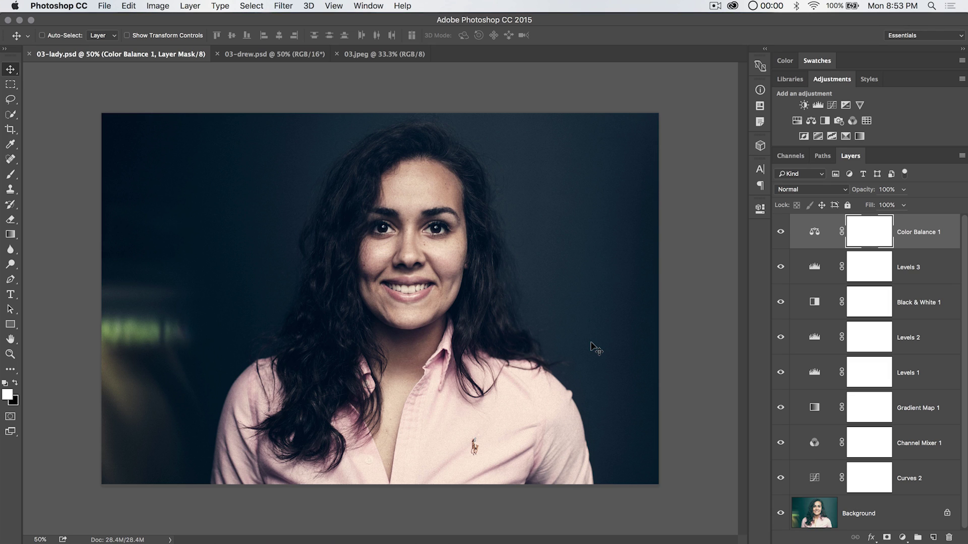
Step: View the ungraded Background photo alone, then turn all the adjustment layers back on
left_click(852, 506)
left_click(780, 513, "alt")
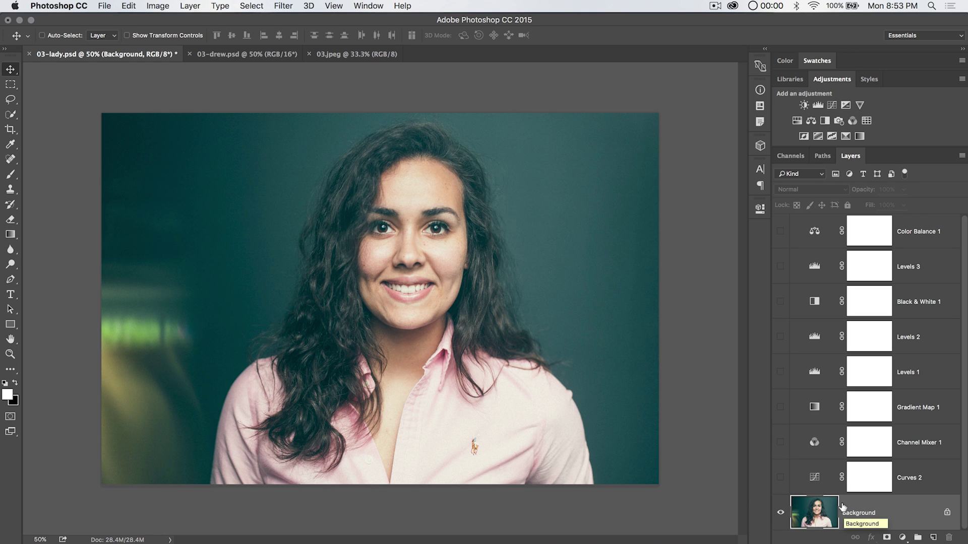
left_click(780, 477)
left_click(776, 441)
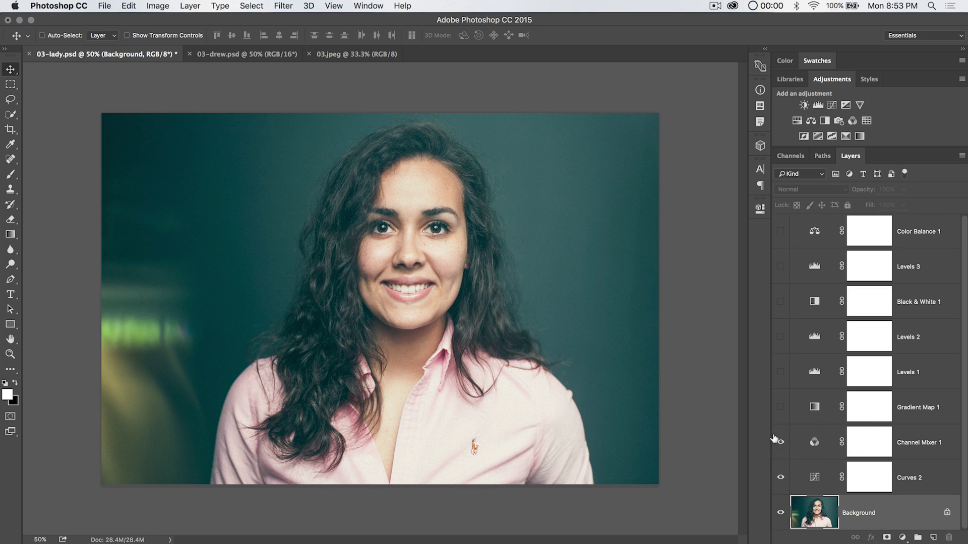
left_click_drag(775, 438, 779, 232)
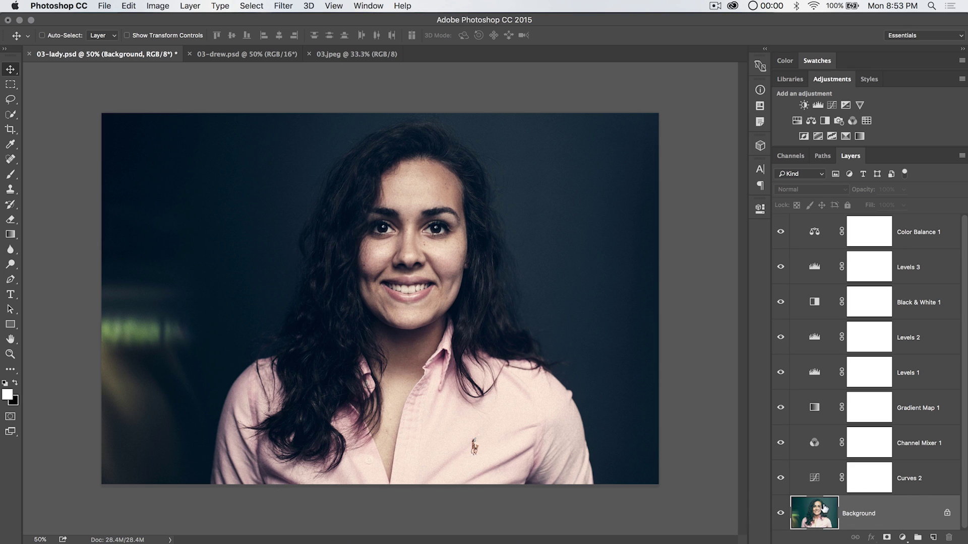
Step: Turn Layer 0 back into a locked Background using Background From Layer, with the Adjustments panel collapsed
double_click(888, 511, "alt")
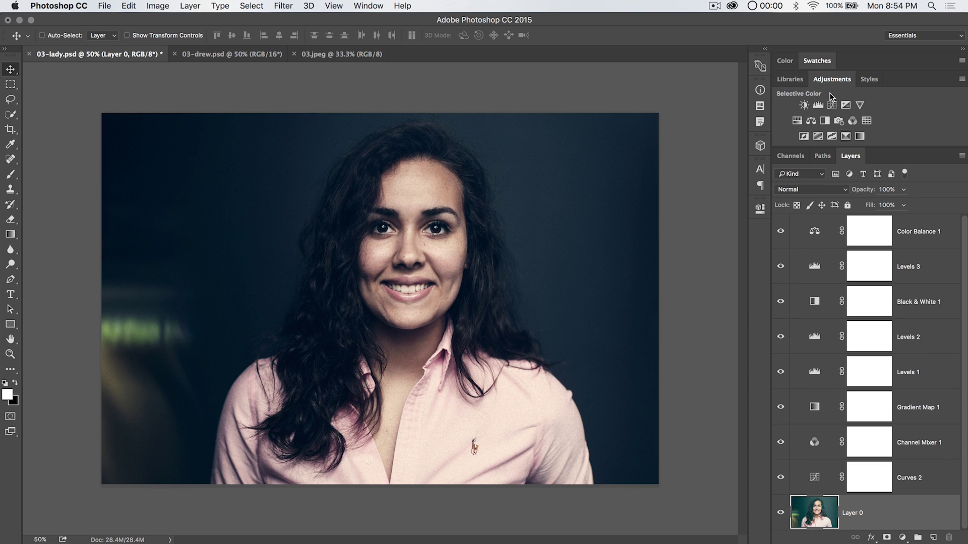
double_click(831, 79)
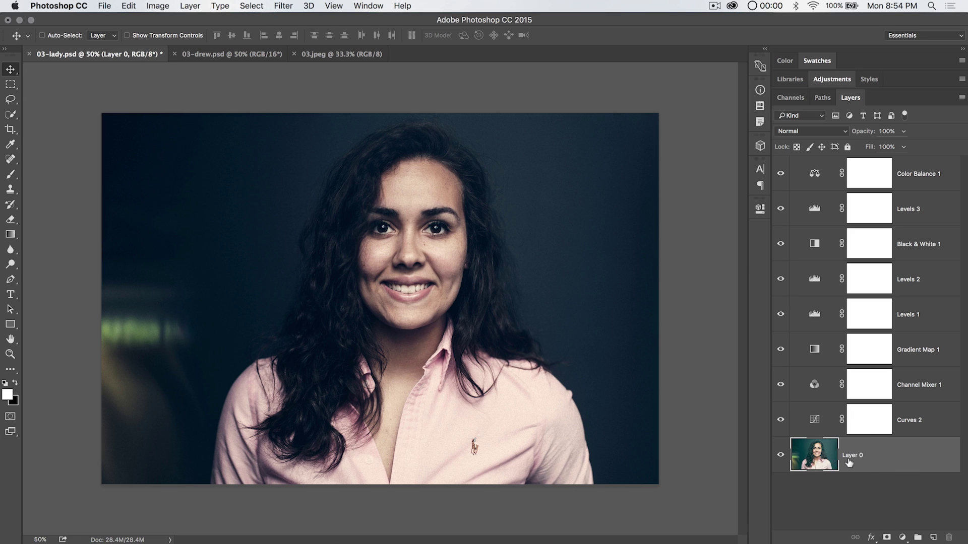
left_click(189, 6)
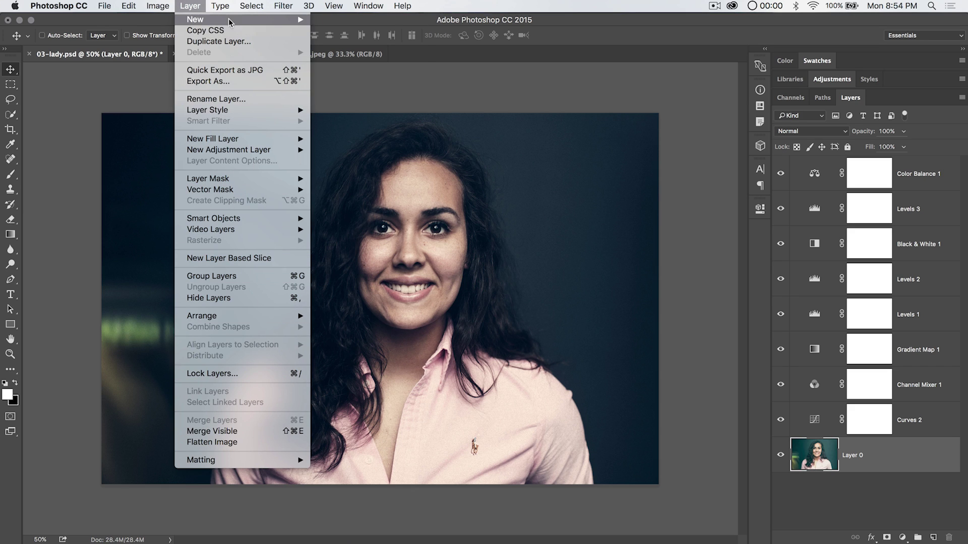
mouse_move(229, 21)
left_click(348, 36)
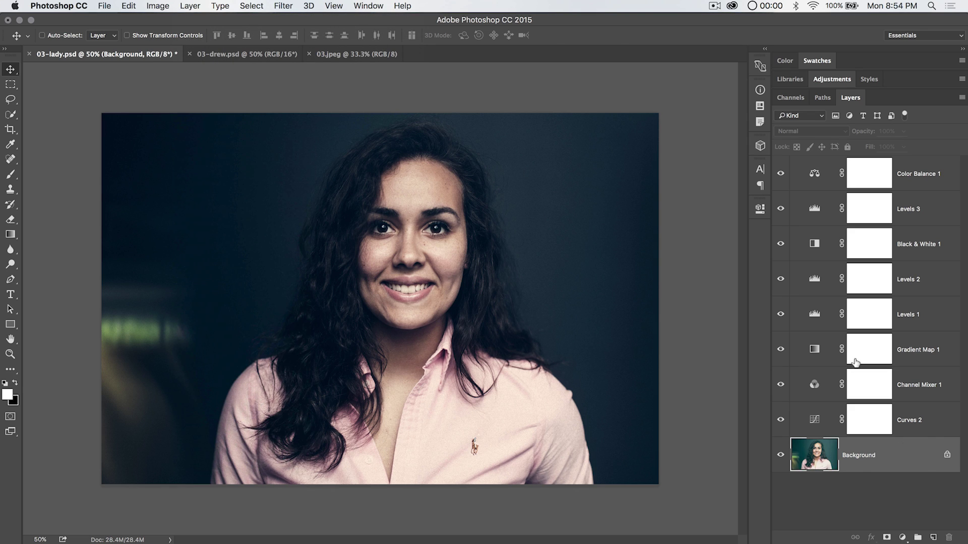
Step: With Color Balance 1 selected, start the File > Export > Color Lookup Tables export
left_click(817, 170)
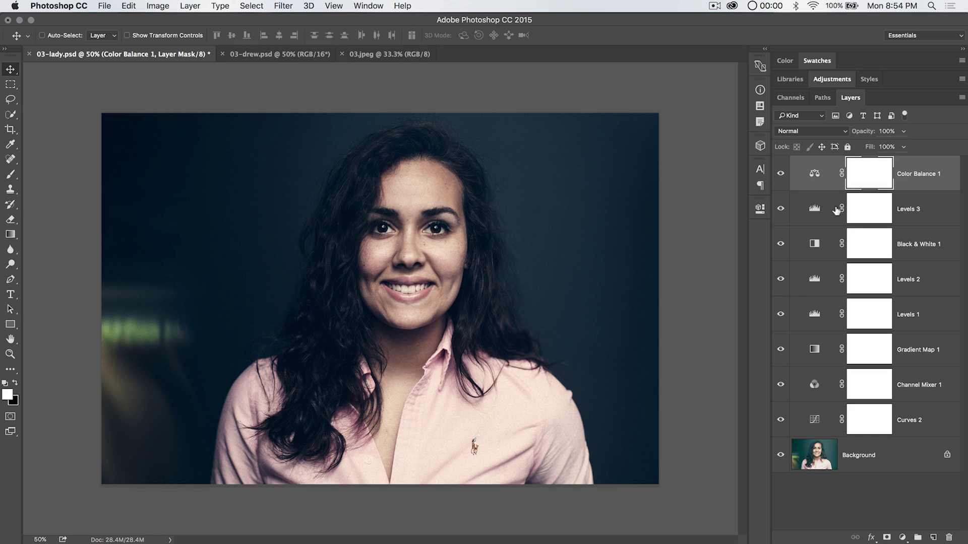
left_click(105, 6)
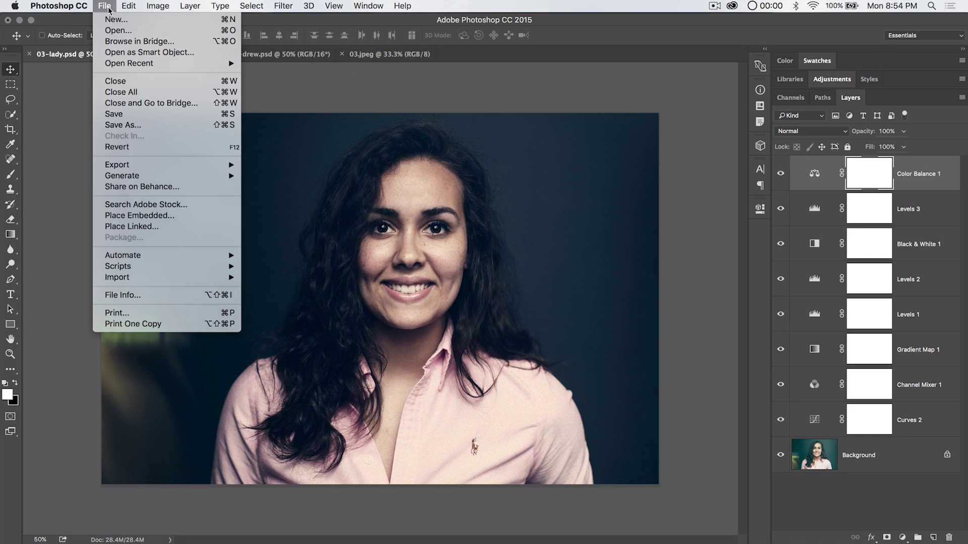
mouse_move(157, 168)
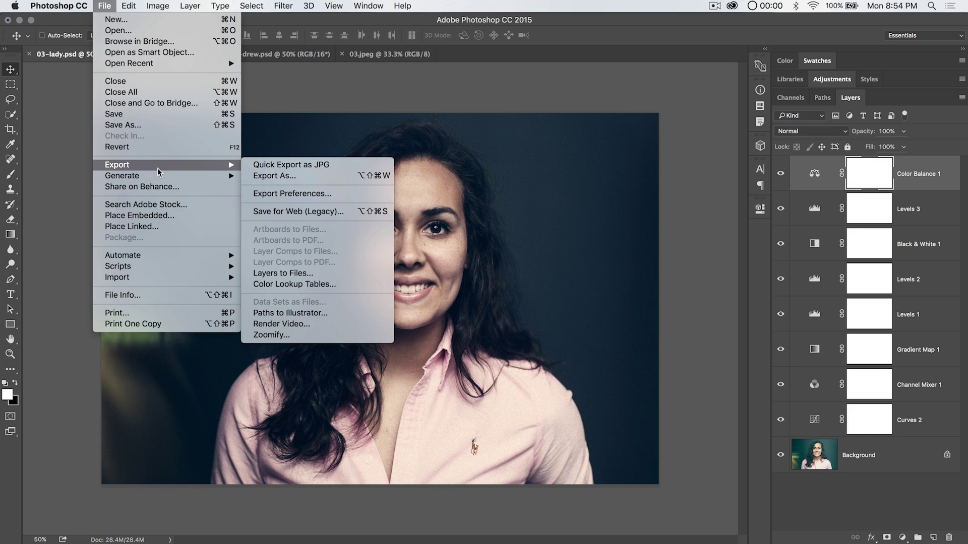
left_click(301, 284)
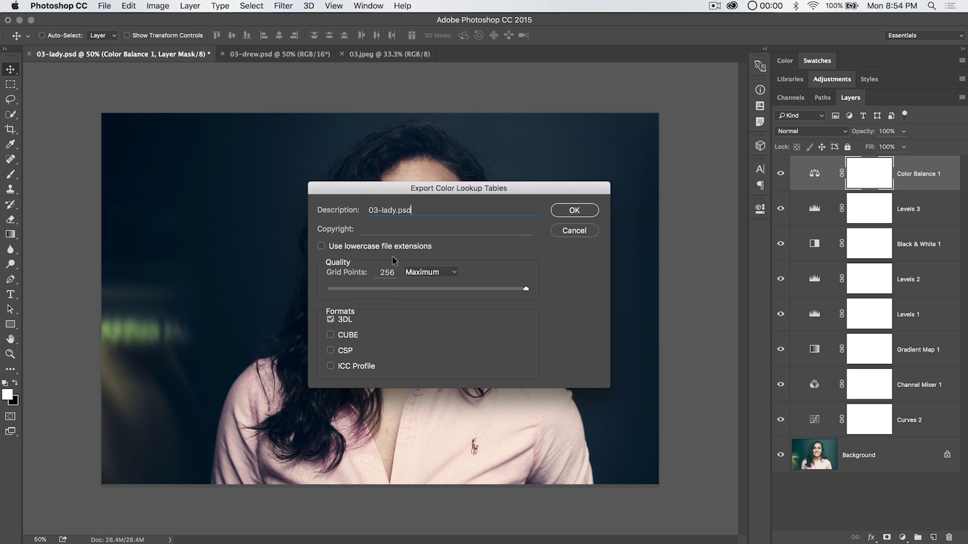
Step: Set the lookup export to Medium quality (32 grid points), CUBE format only, and confirm
left_click(425, 271)
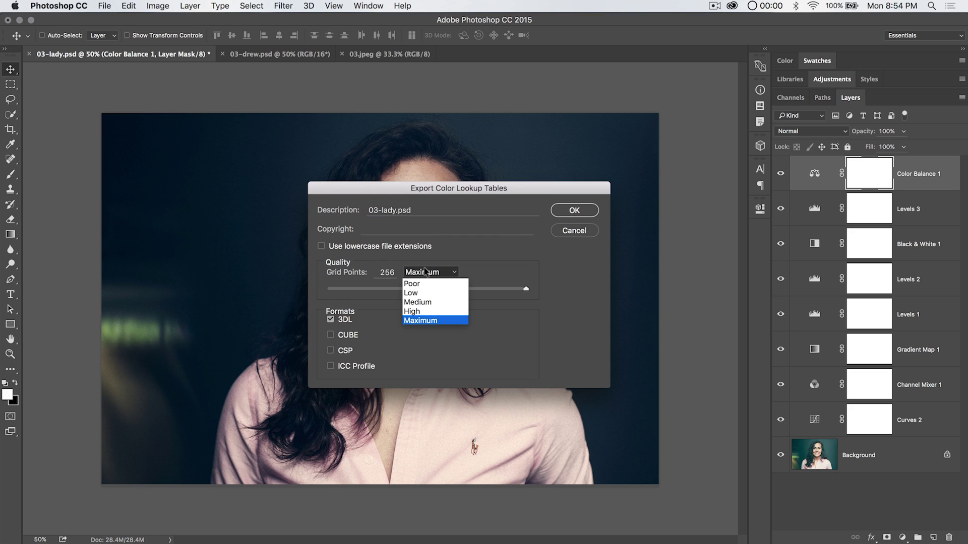
left_click(423, 300)
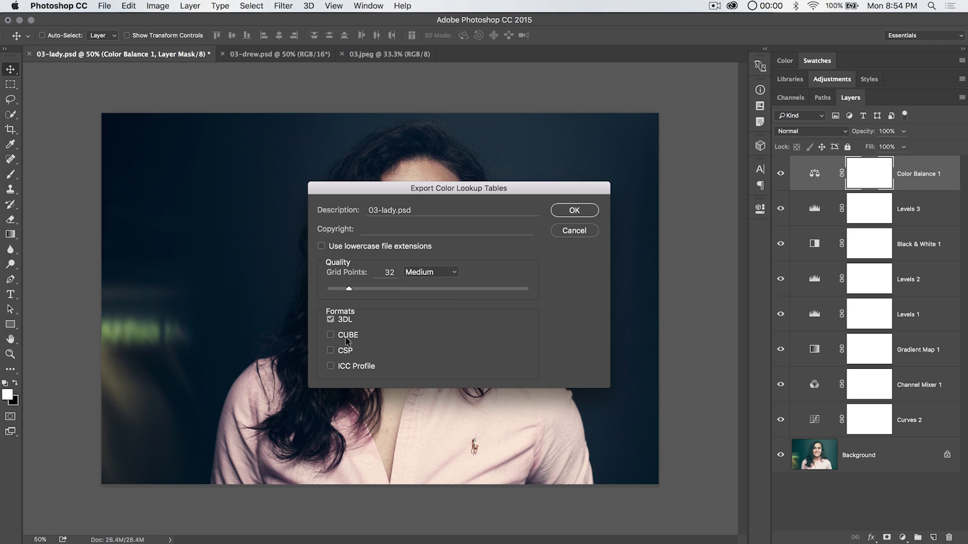
left_click(329, 318)
left_click(330, 334)
left_click(577, 206)
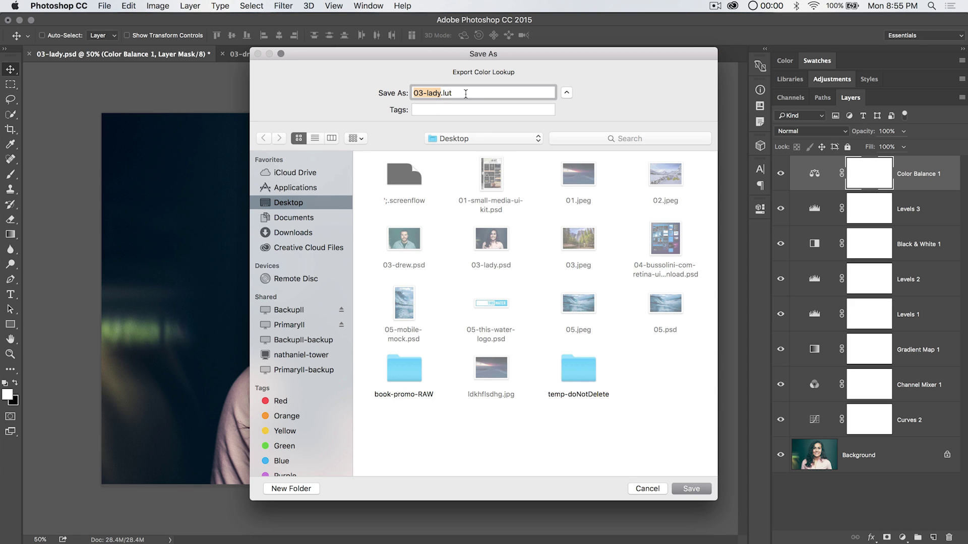
Step: Save the lookup table to the Desktop as 'grading', then bring up 03-drew.psd
type("grading")
left_click(703, 489)
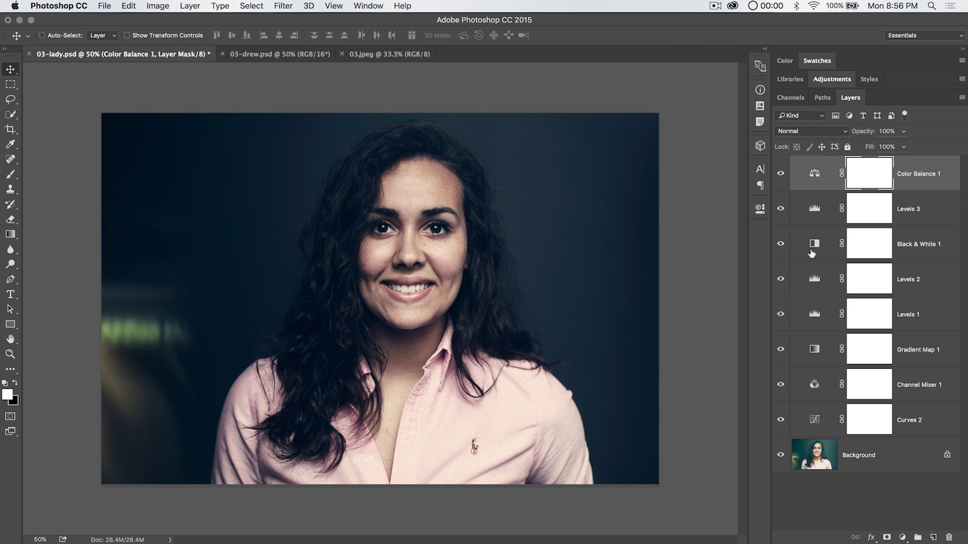
left_click(285, 55)
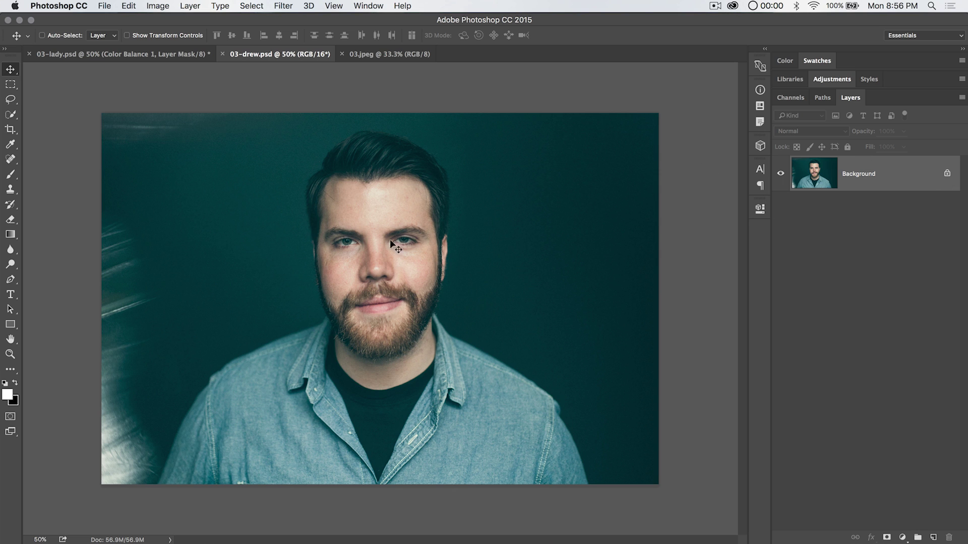
Step: Add a Color Lookup layer to 03-drew.psd that loads grading.CUBE from the Desktop
left_click(832, 79)
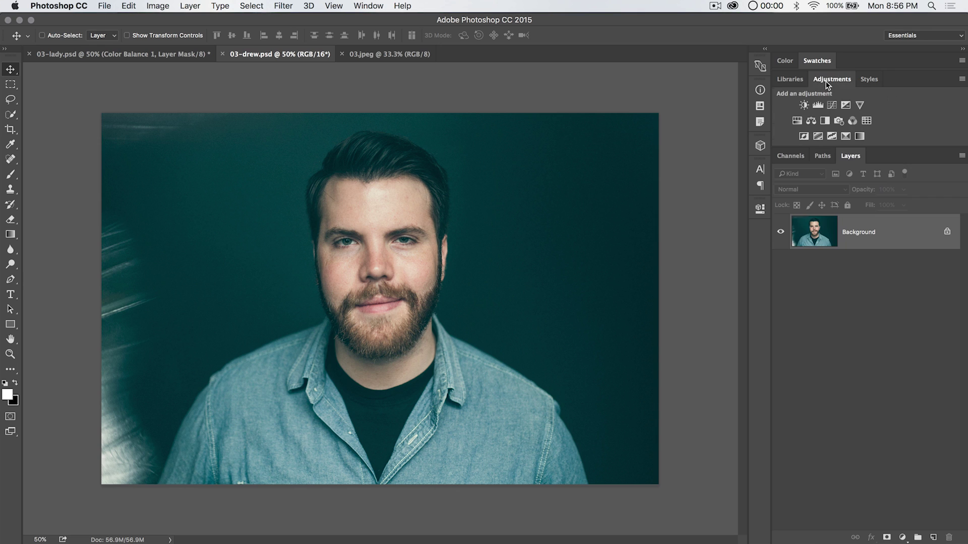
left_click(868, 121)
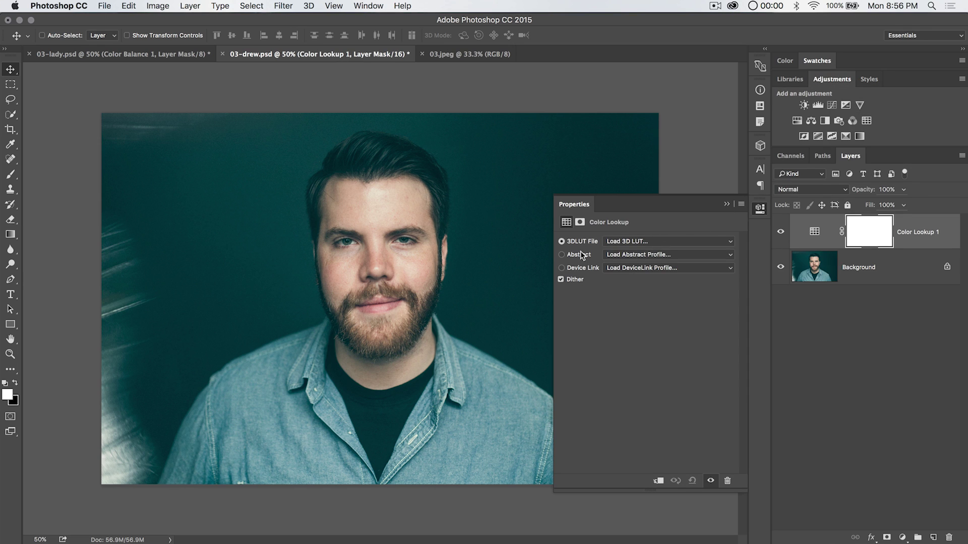
left_click(638, 242)
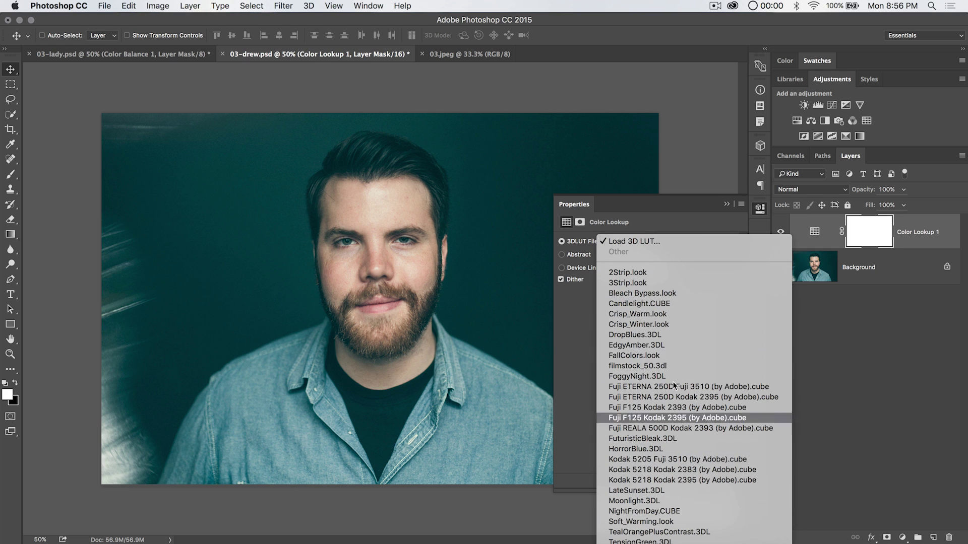
left_click(639, 241)
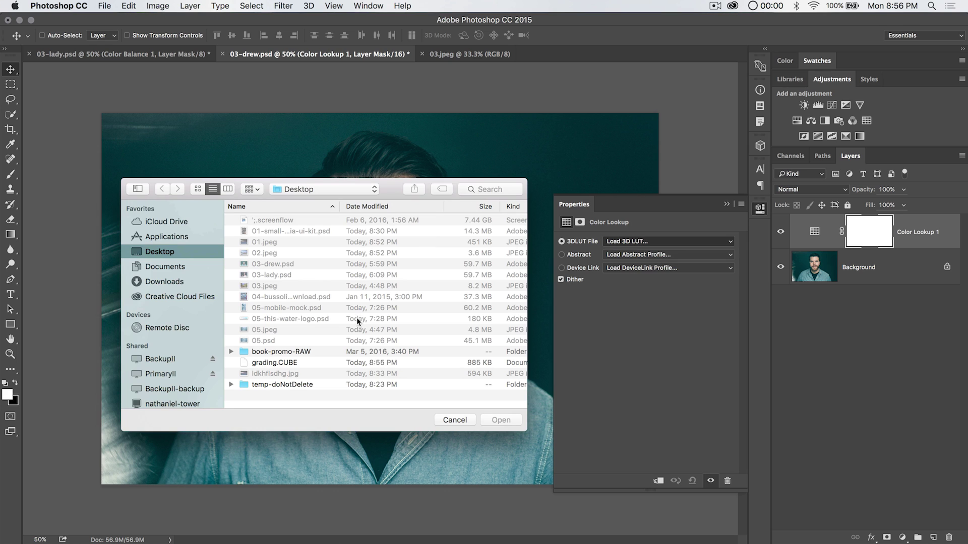
left_click(280, 361)
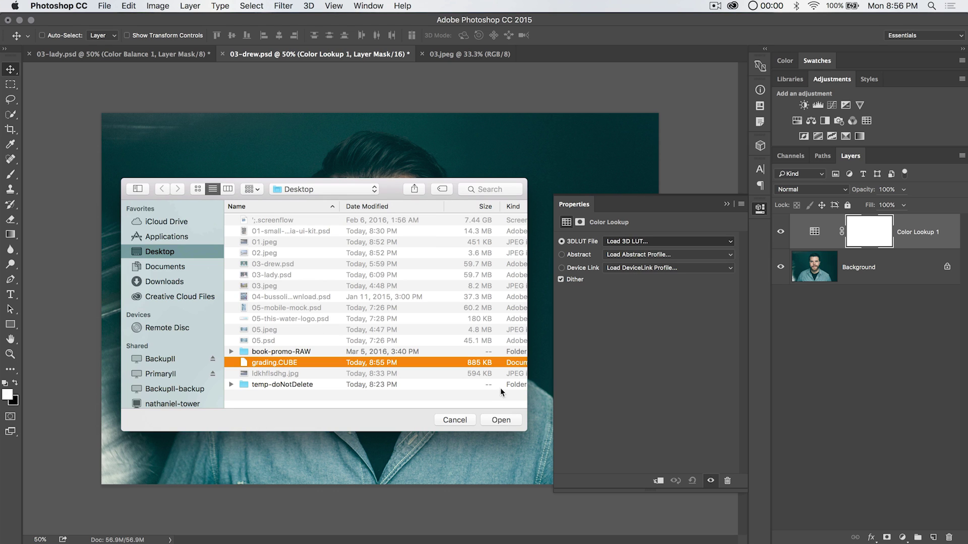
left_click(500, 419)
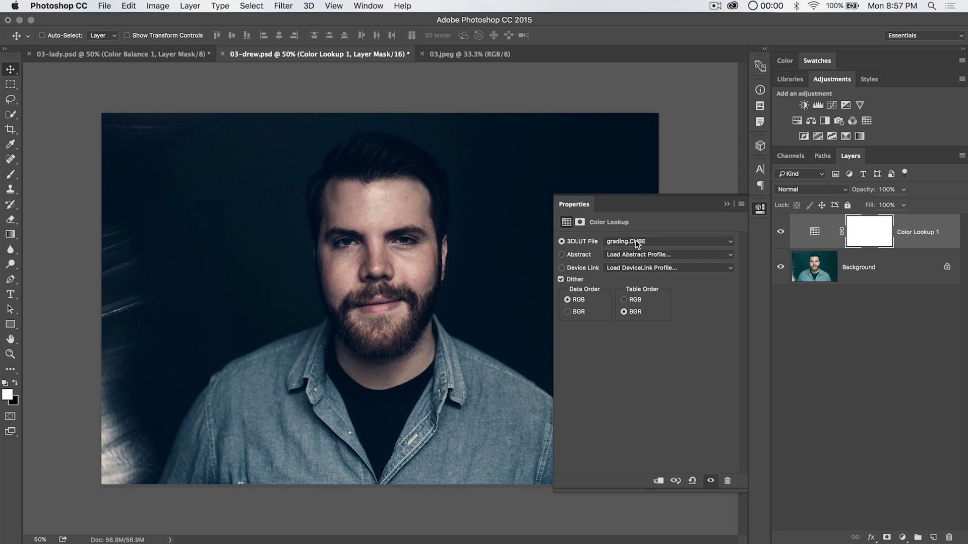
Step: Set the lookup's Data Order to RGB and Table Order to BGR, then close Properties
left_click(567, 312)
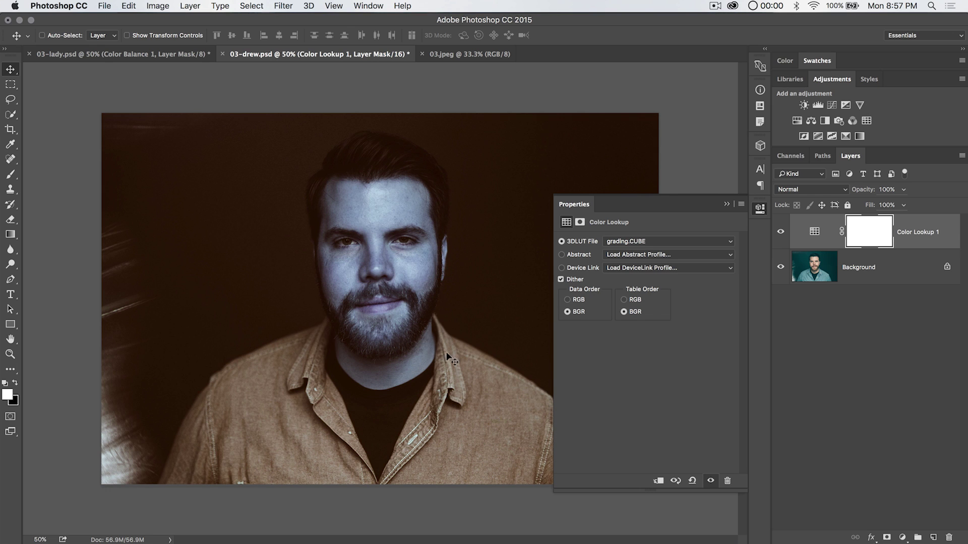
left_click(625, 300)
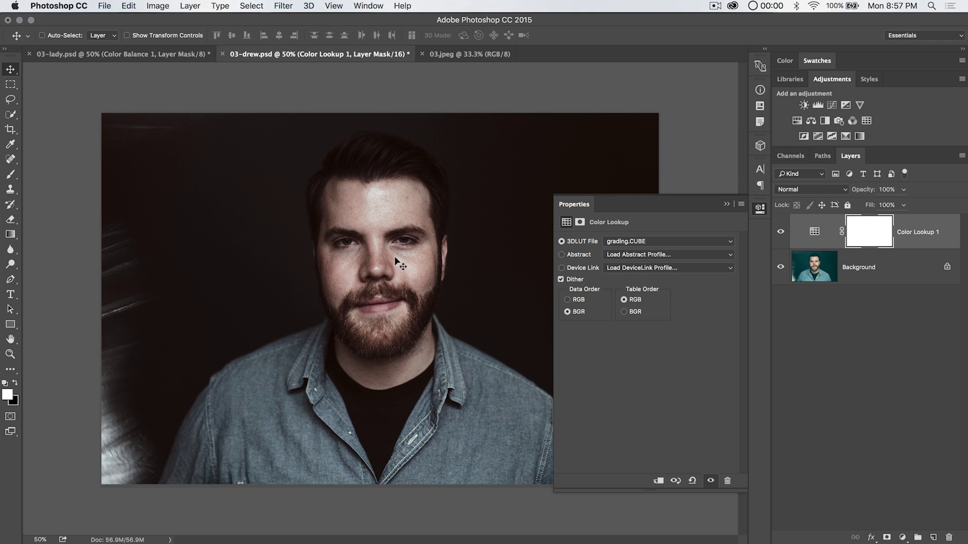
left_click(569, 300)
left_click(630, 314)
left_click(760, 211)
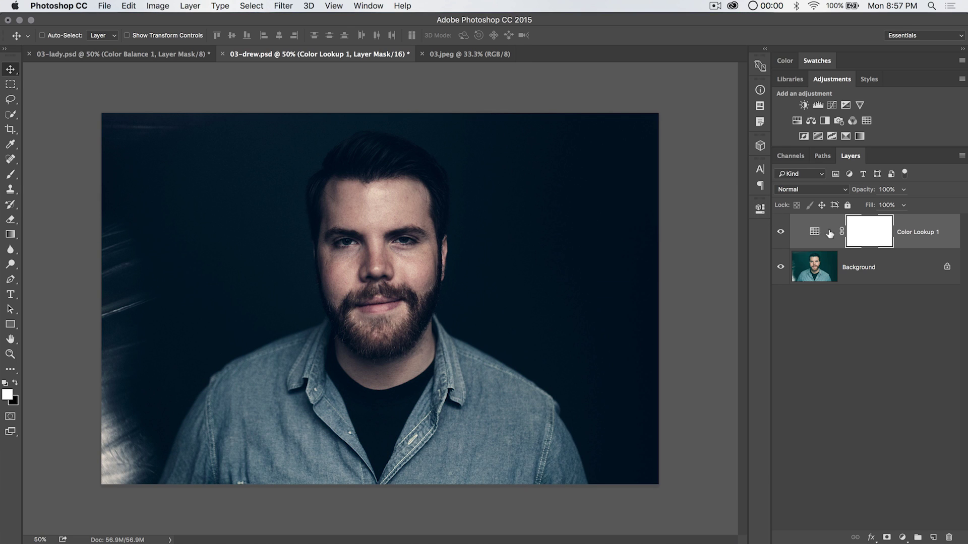
Step: Keep the lookup layer's blend mode at Normal and return to 03-lady.psd
left_click(840, 193)
left_click(886, 275)
left_click(155, 54)
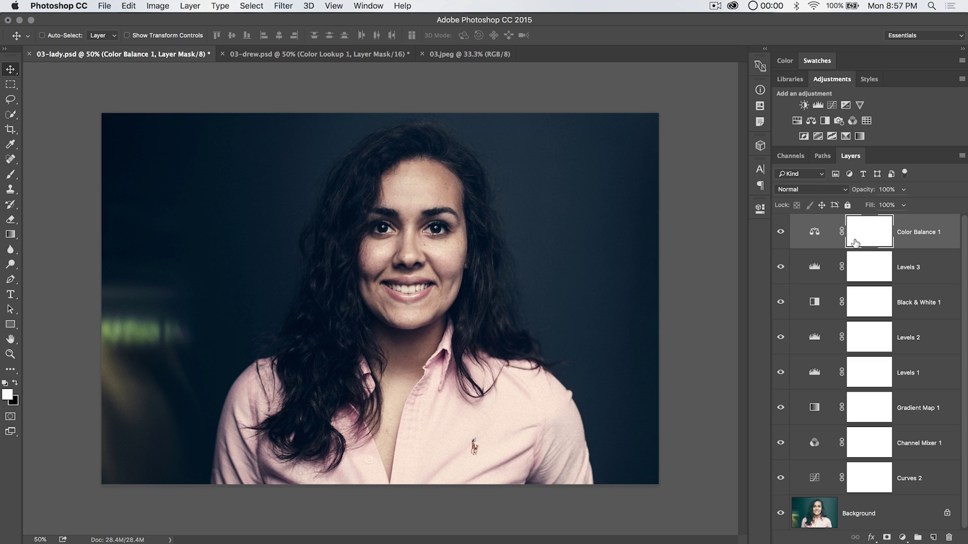
left_click(870, 266)
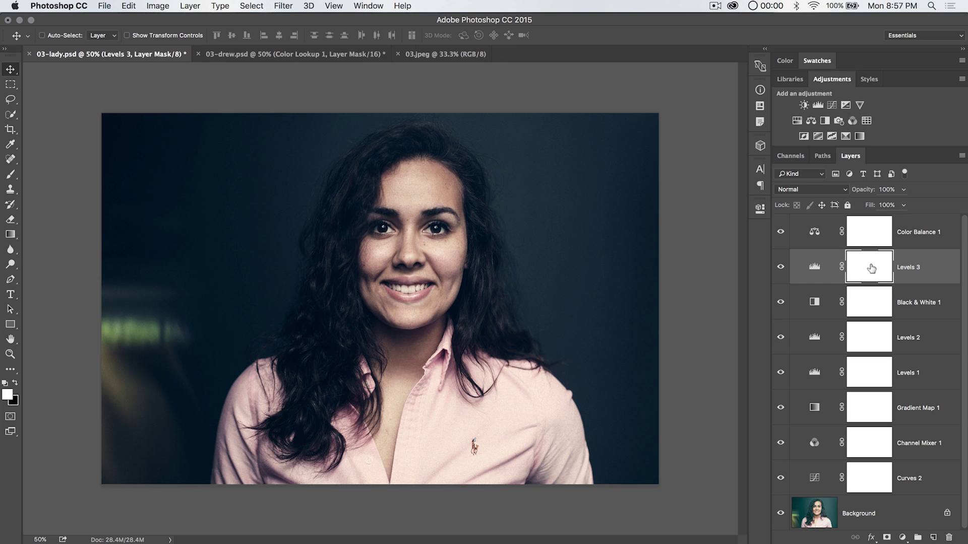
left_click(813, 306)
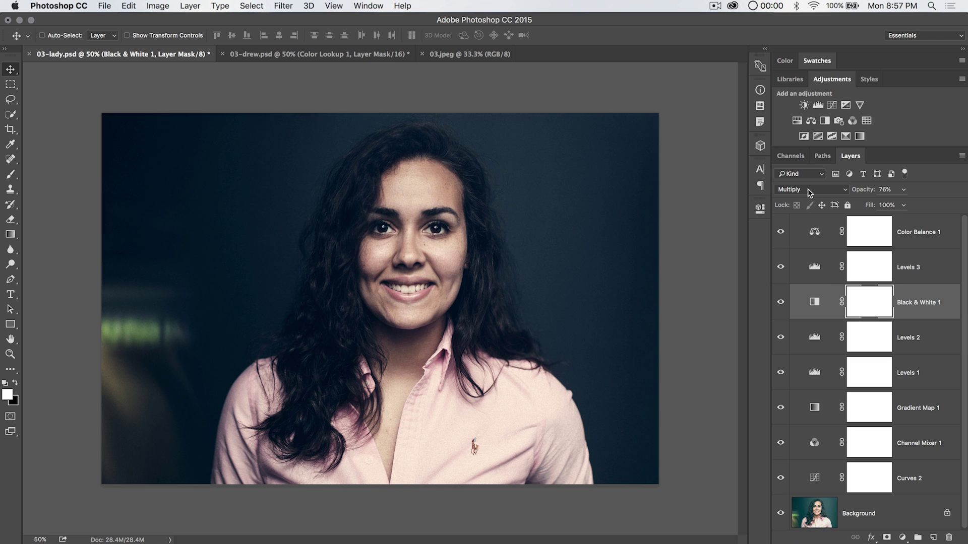
left_click(815, 408)
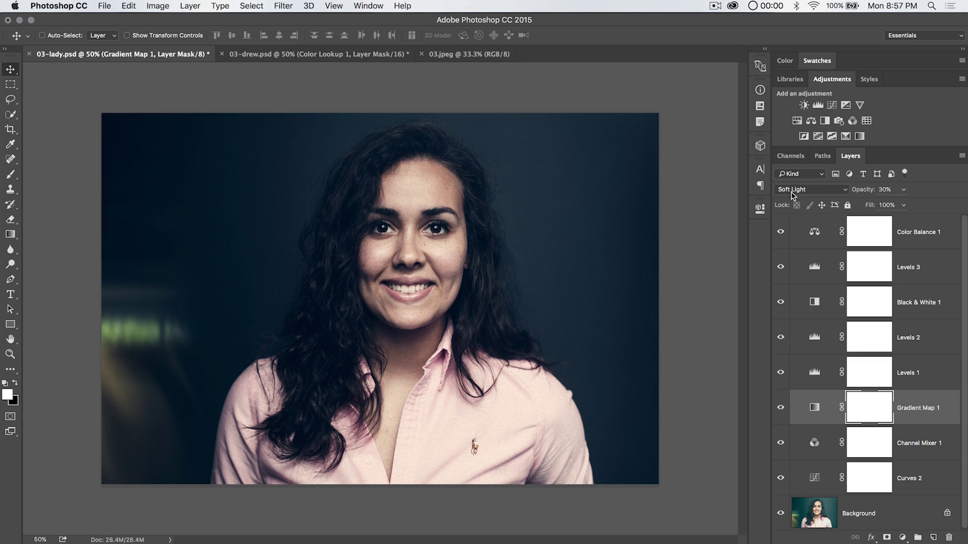
left_click(813, 434)
left_click(819, 474)
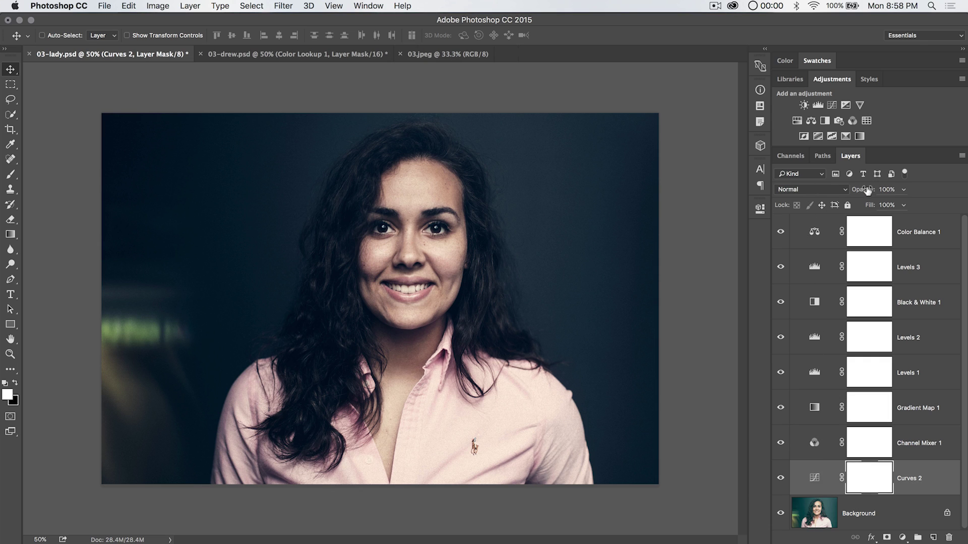
left_click(815, 232)
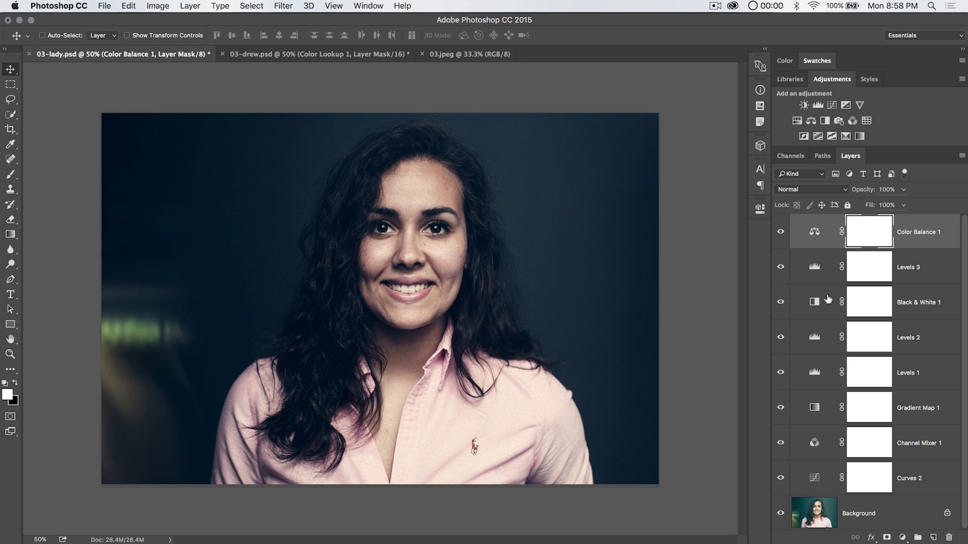
left_click(333, 55)
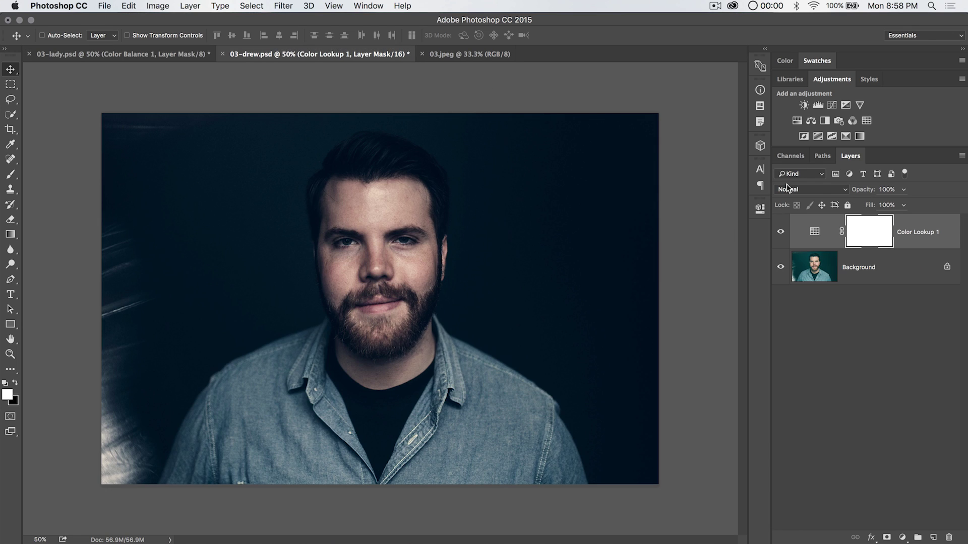
left_click(156, 55)
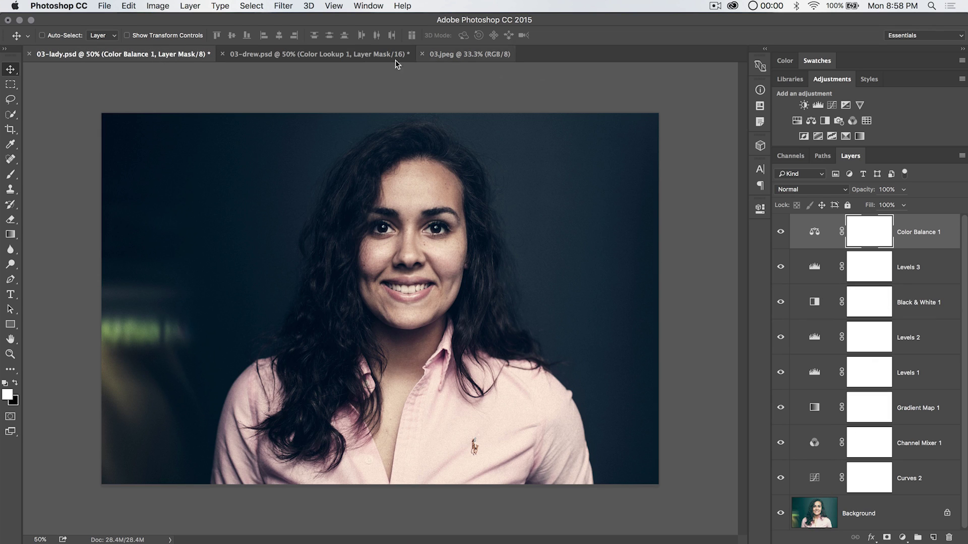
left_click(349, 57)
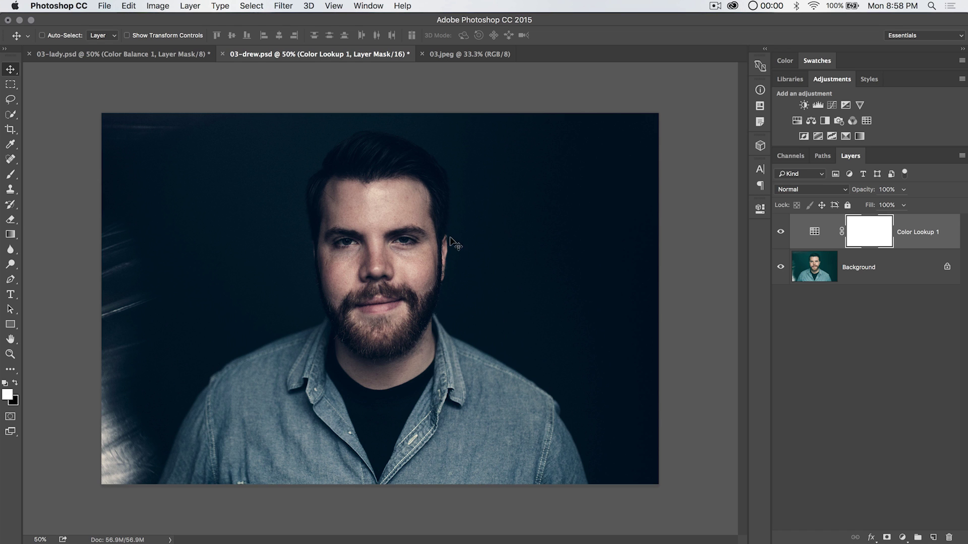
Step: On 03.jpeg, add a Color Lookup layer loading grading.CUBE
left_click(466, 54)
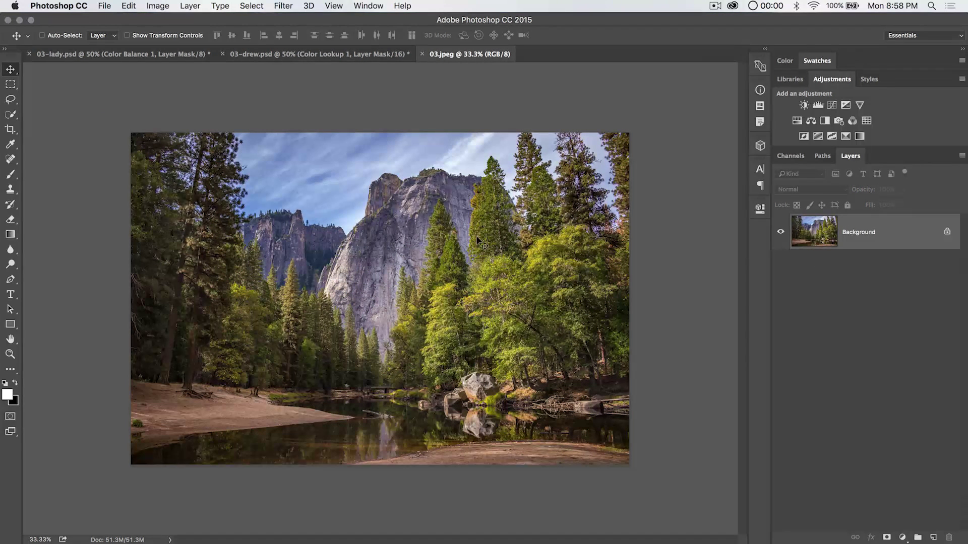
left_click(866, 121)
left_click(681, 242)
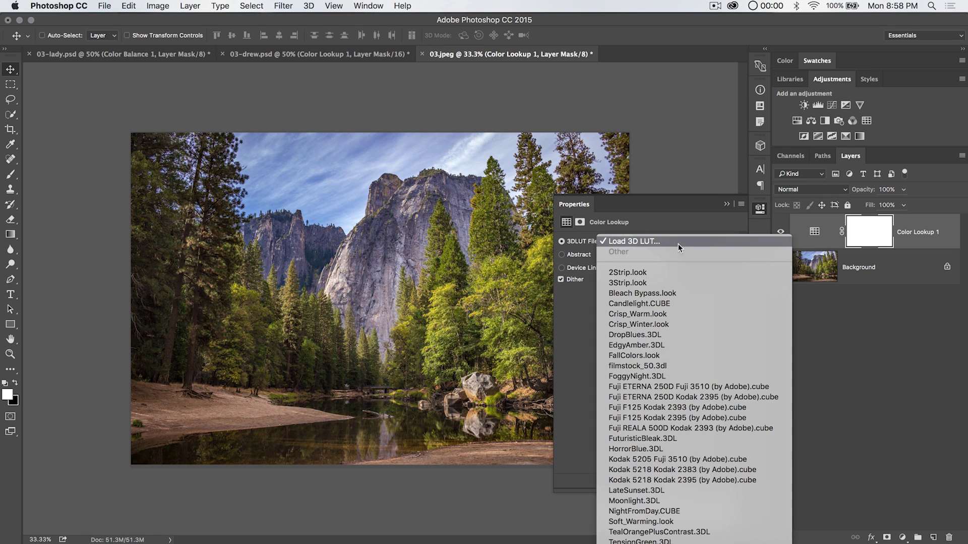
left_click(652, 242)
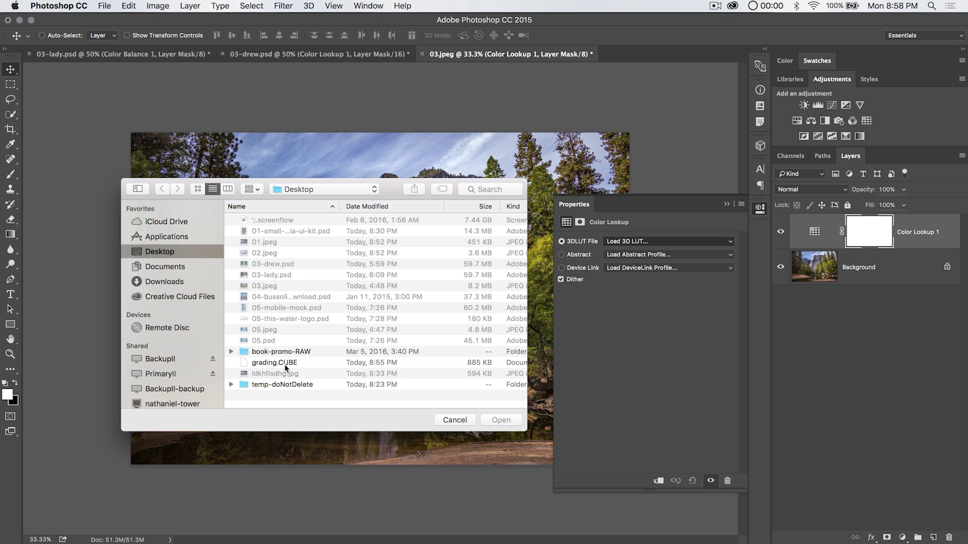
double_click(284, 364)
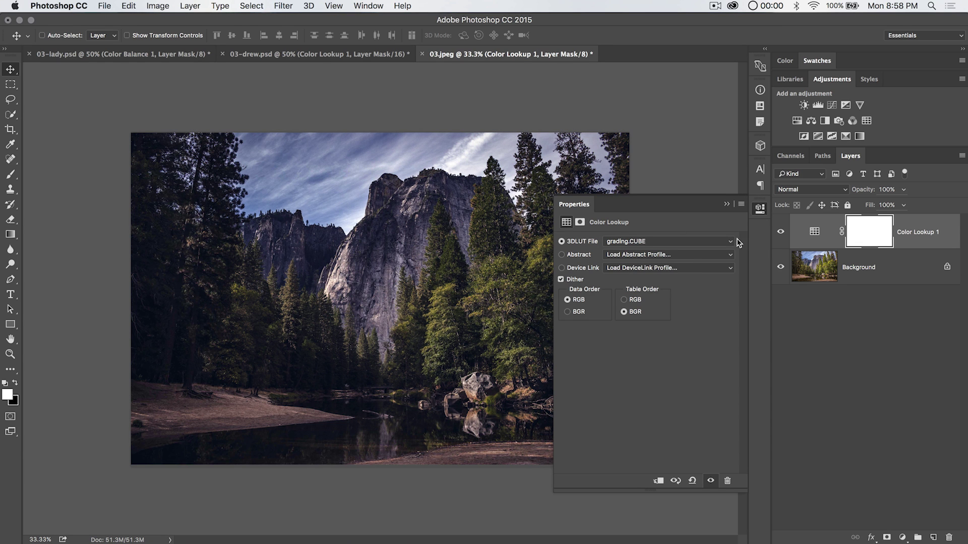
Step: Compare the lookup on and off, trying BGR data order with RGB table order
left_click(759, 210)
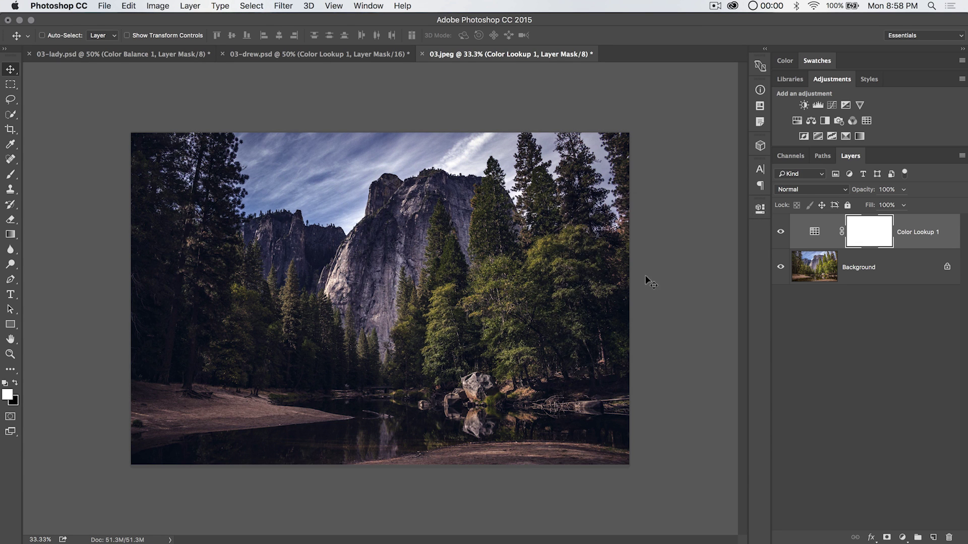
left_click(780, 231)
left_click(781, 231)
double_click(814, 229)
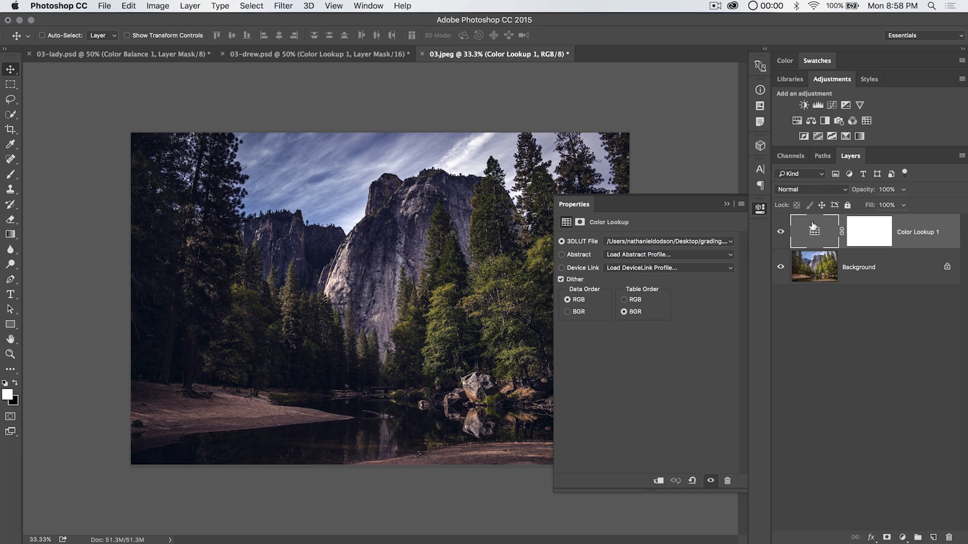
left_click(576, 313)
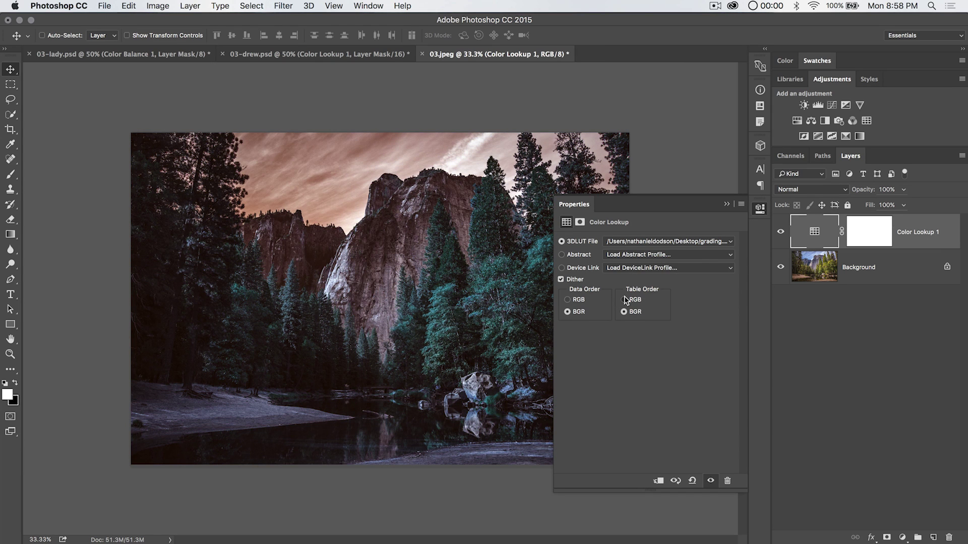
left_click(624, 299)
left_click(759, 209)
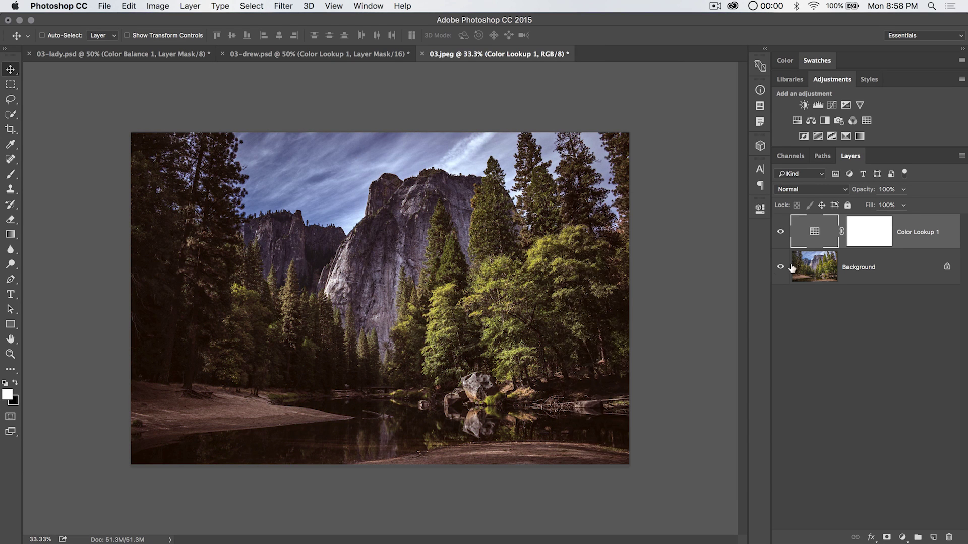
left_click(780, 224)
left_click(779, 225)
Step: Restore Data Order RGB / Table Order BGR and lower the lookup layer's opacity to 42%
left_click(760, 209)
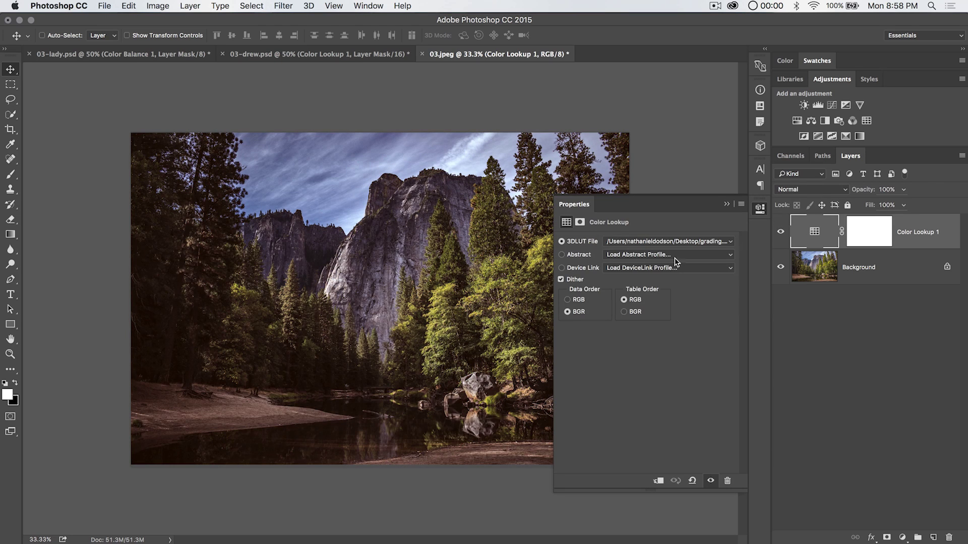
left_click(567, 299)
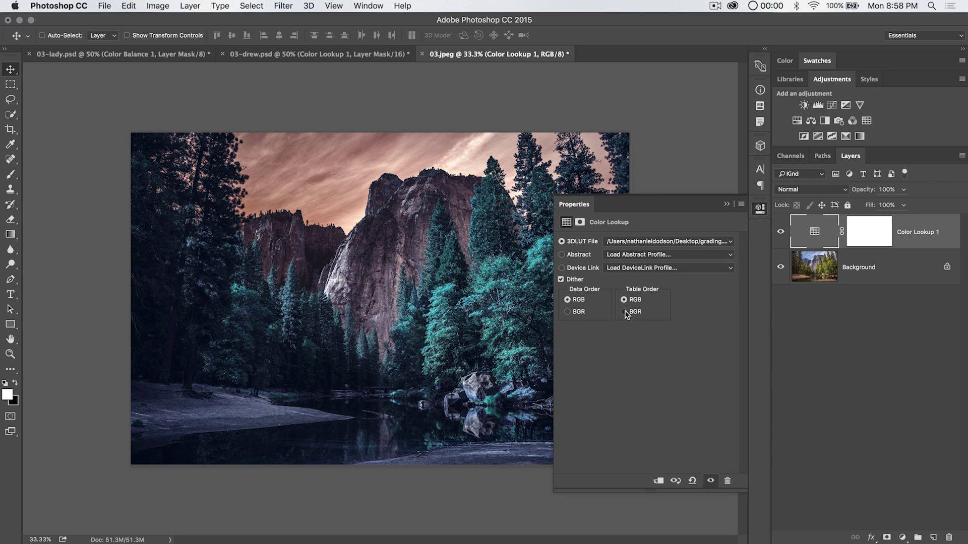
left_click(625, 313)
left_click(762, 210)
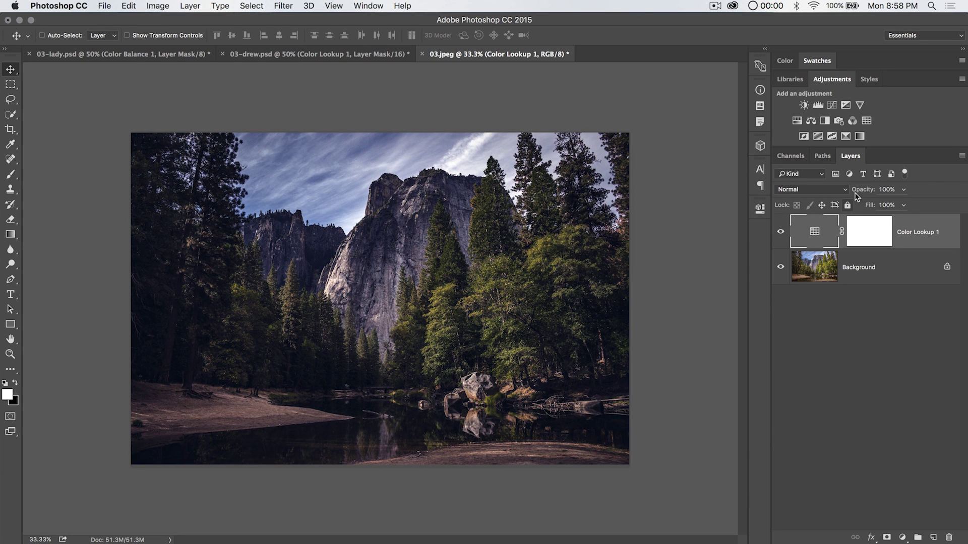
left_click_drag(856, 196, 828, 199)
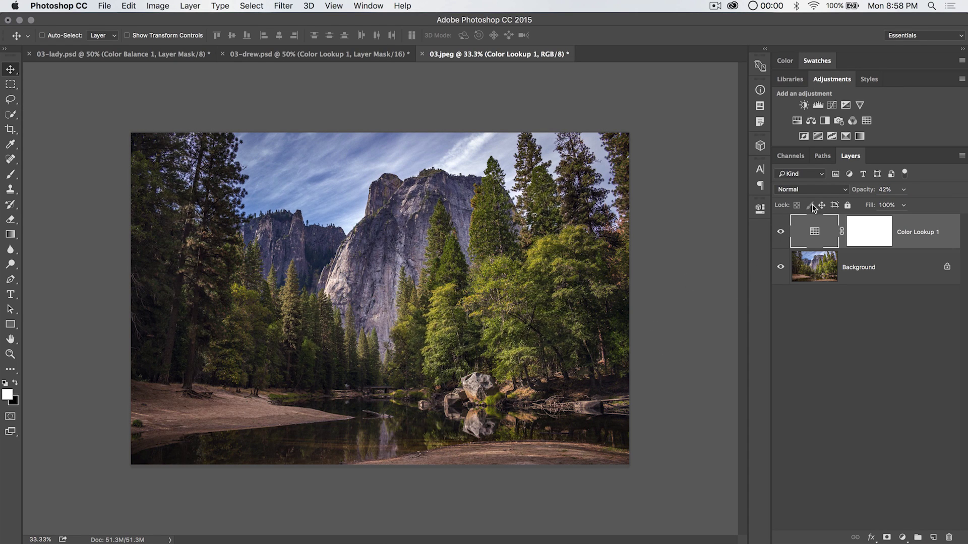
left_click(354, 54)
Step: Bring the woman's portrait 03-lady.psd to the front
left_click(167, 53)
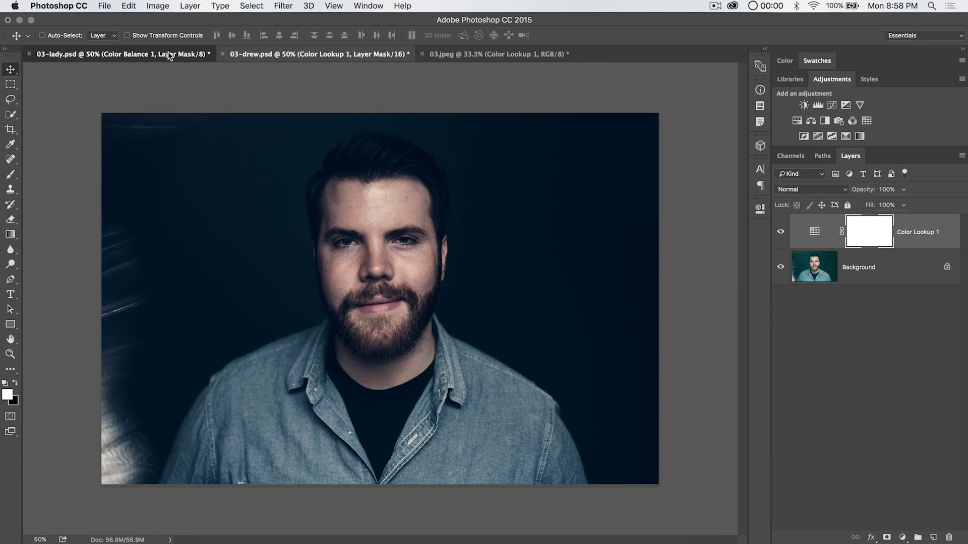